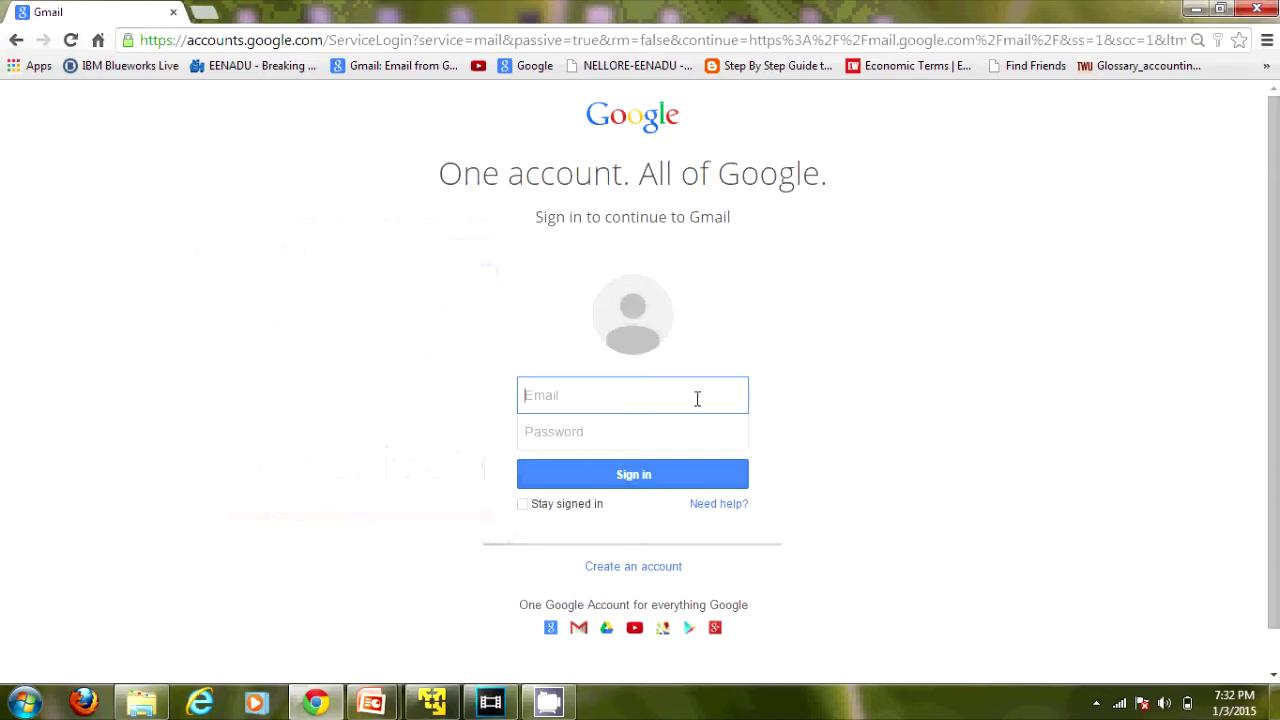
Sign in with the suggested saved account and its password.
{"action": "type", "text": "ed"}
{"action": "key", "text": "Down"}
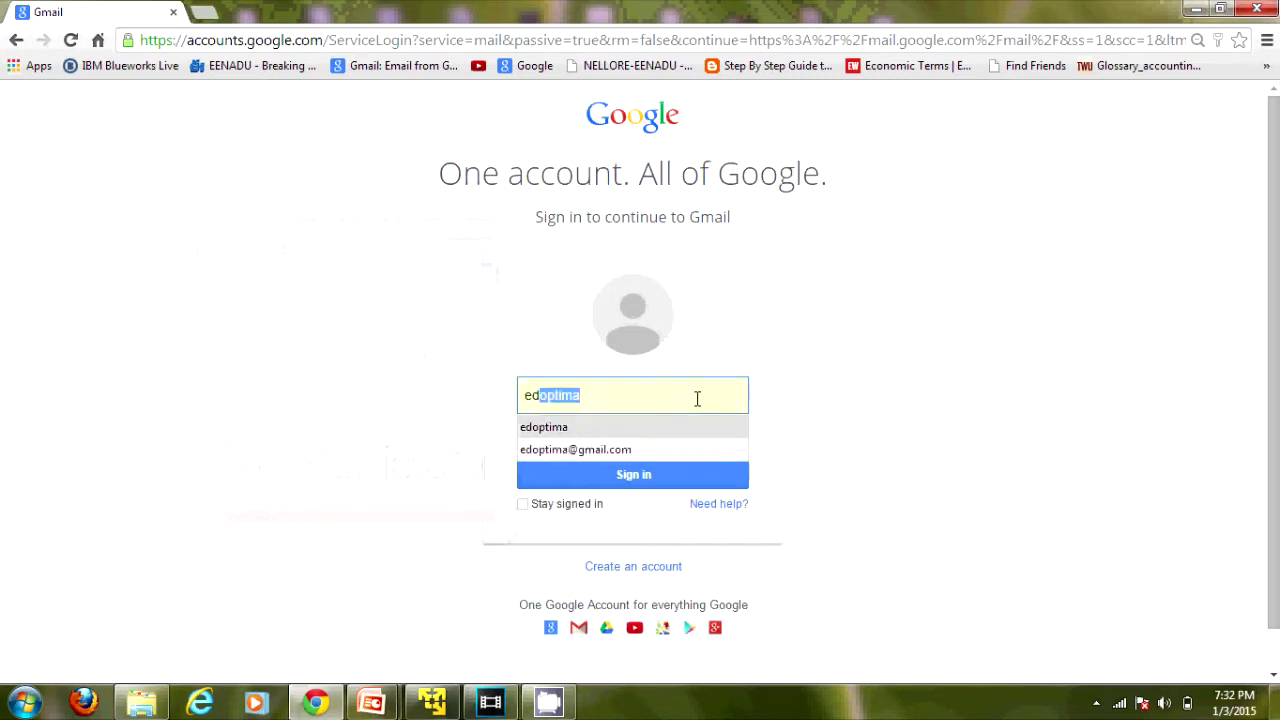
{"action": "key", "text": "Tab"}
{"action": "type", "text": "•"}
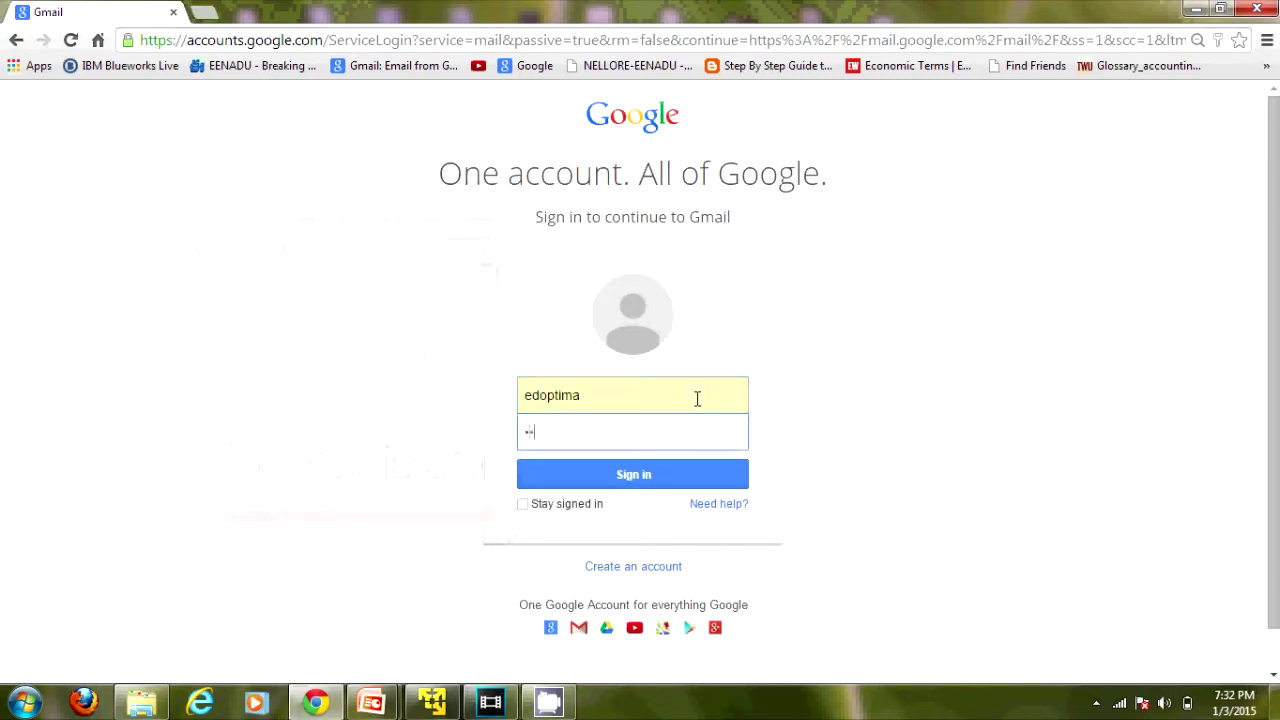
{"action": "type", "text": "••••••••••"}
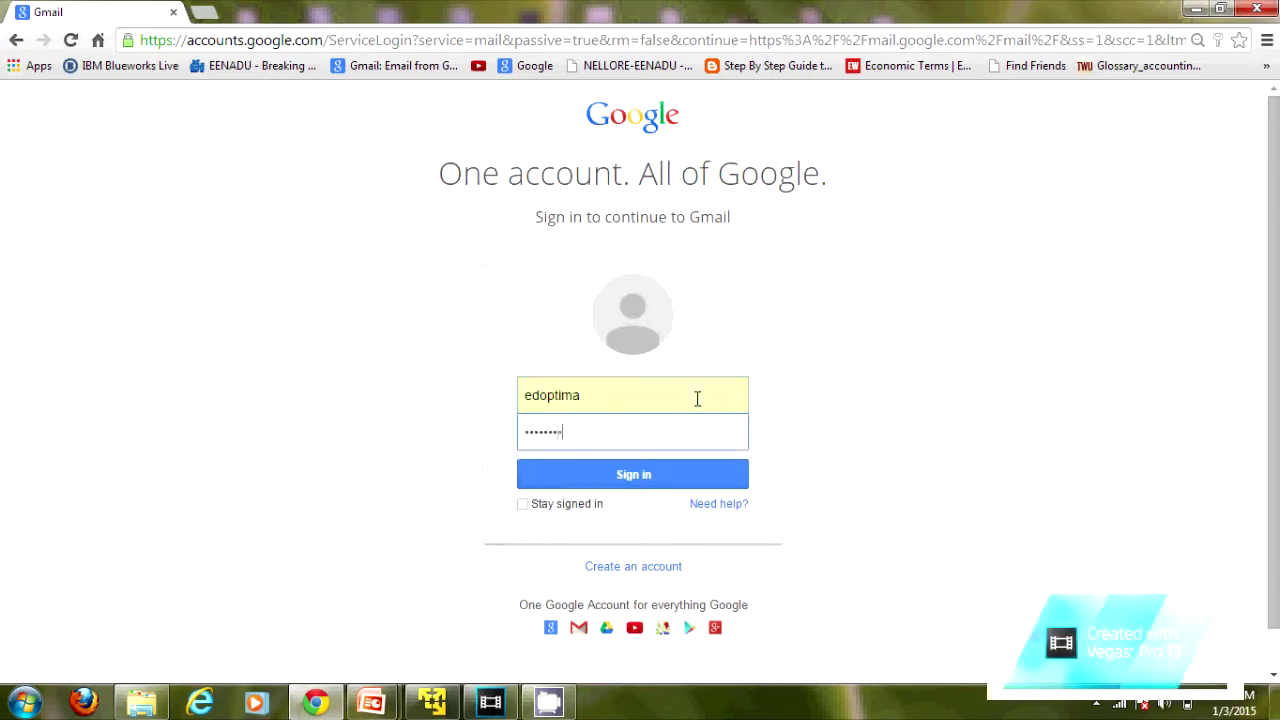
{"action": "key", "text": "Return"}
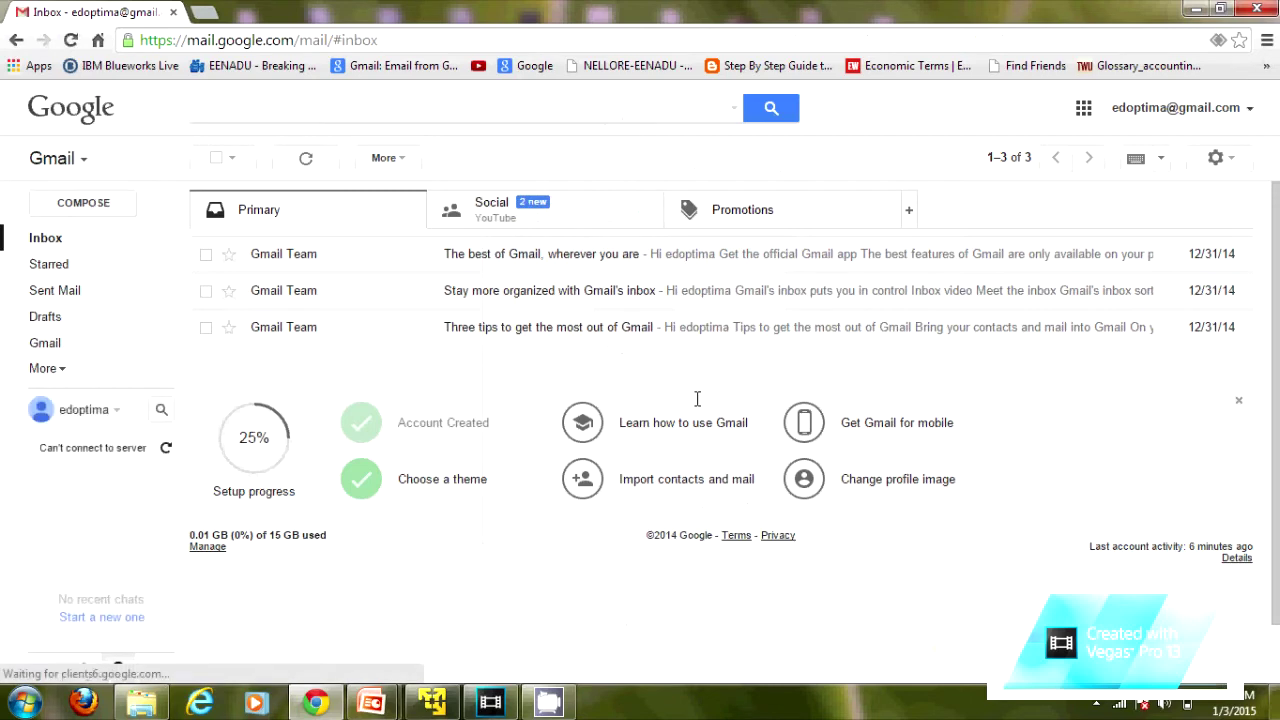
Open Gmail Settings on the General tab and scroll down to the Vacation responder section.
{"action": "left_click", "coordinate": [1216, 158]}
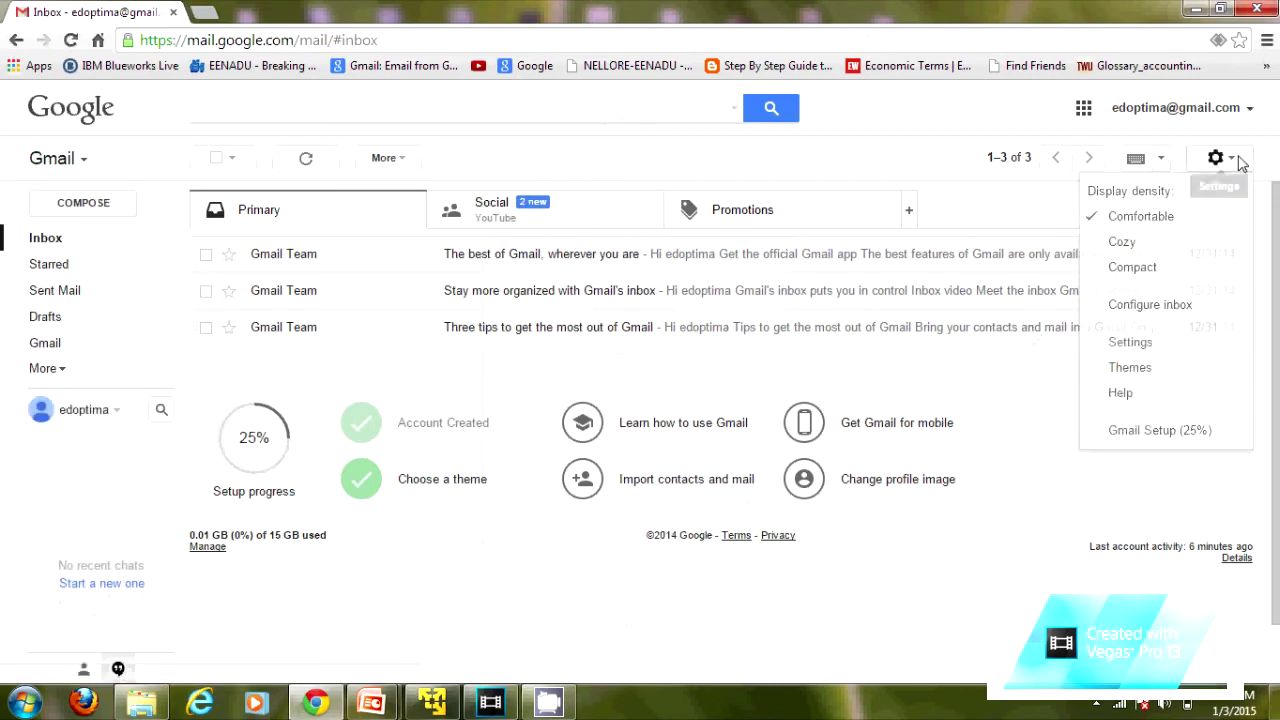
{"action": "left_click", "coordinate": [1138, 347]}
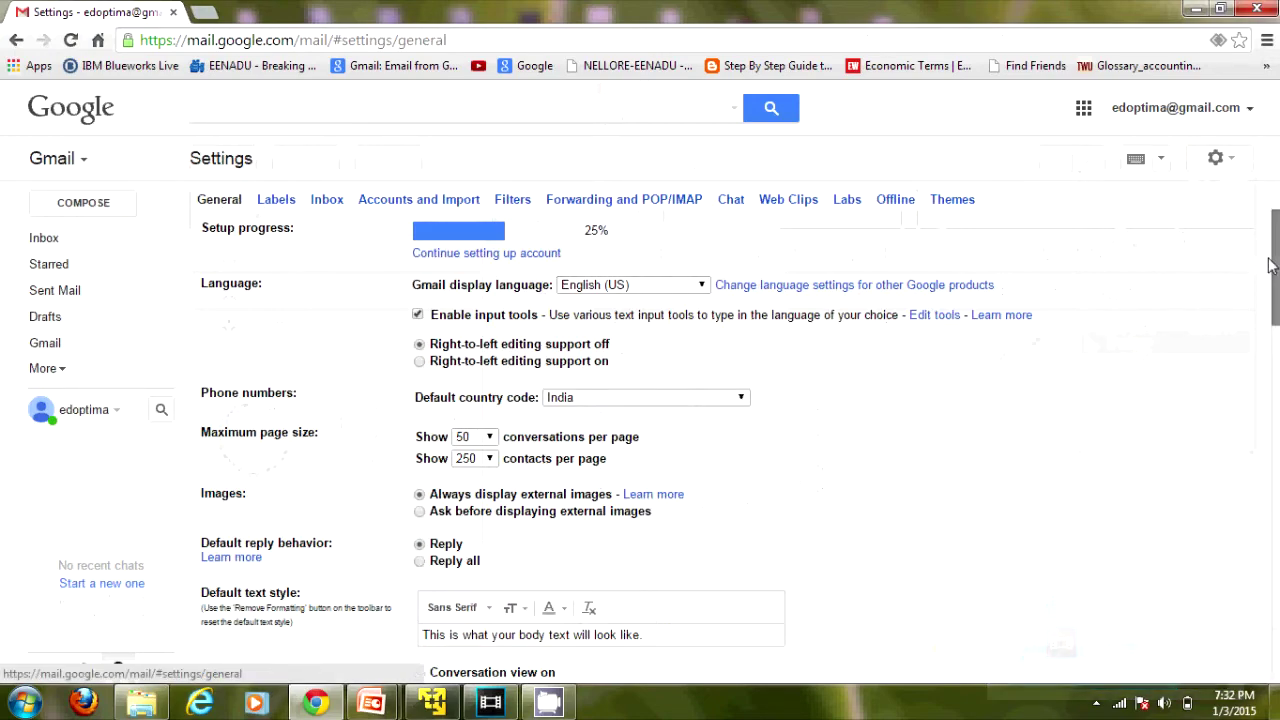
{"action": "left_click_drag", "start_coordinate": [1277, 262], "coordinate": [1273, 587]}
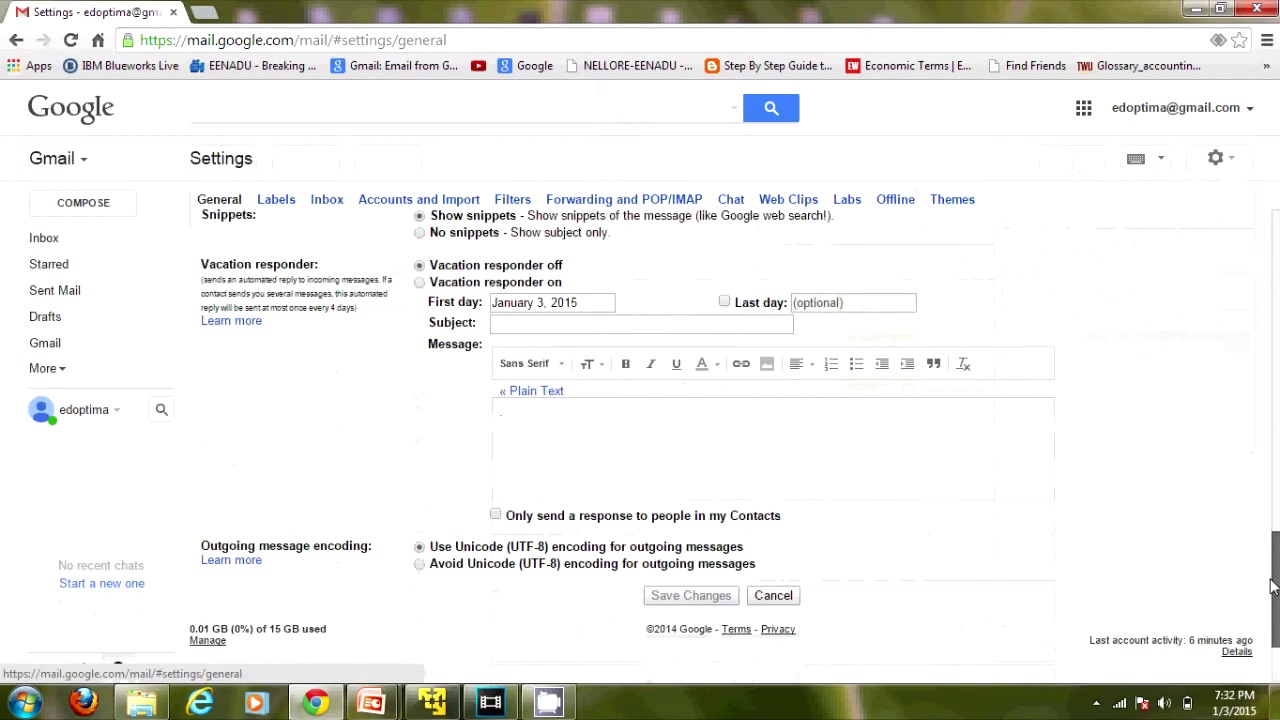
Turn the vacation responder on with first day January 3, 2015 and Last day unchecked.
{"action": "left_click", "coordinate": [420, 284]}
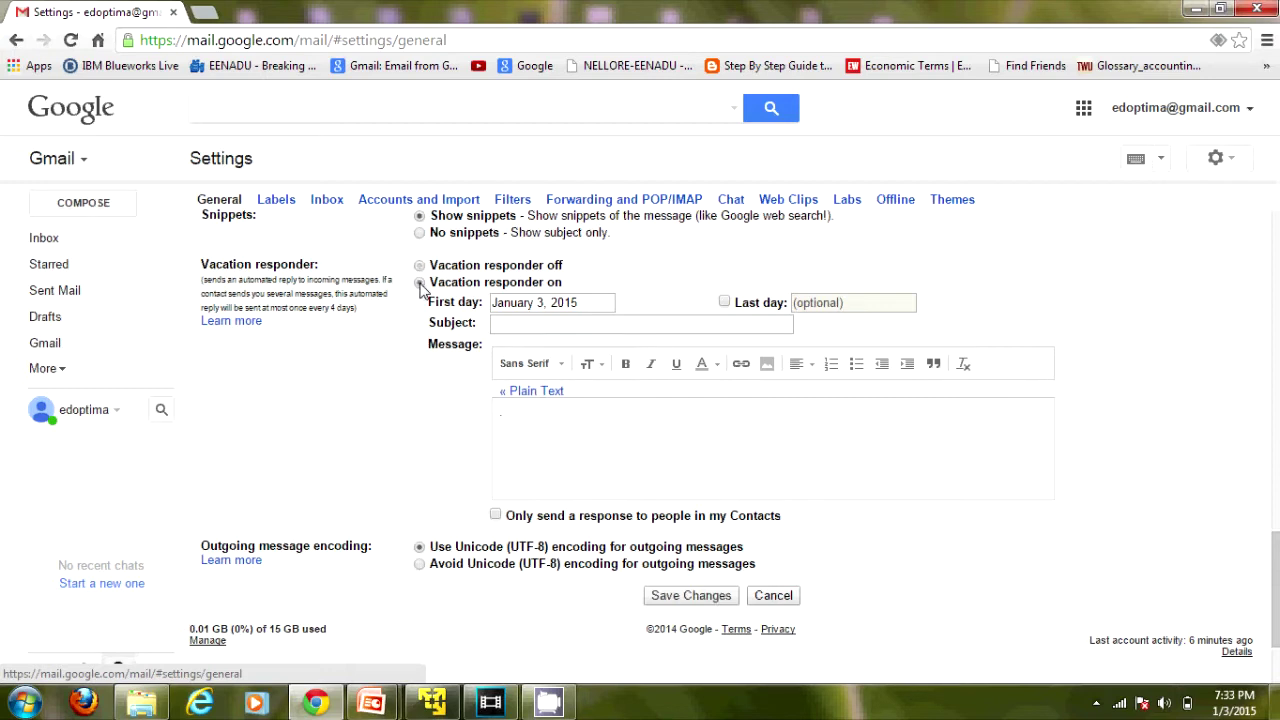
{"action": "left_click", "coordinate": [556, 308]}
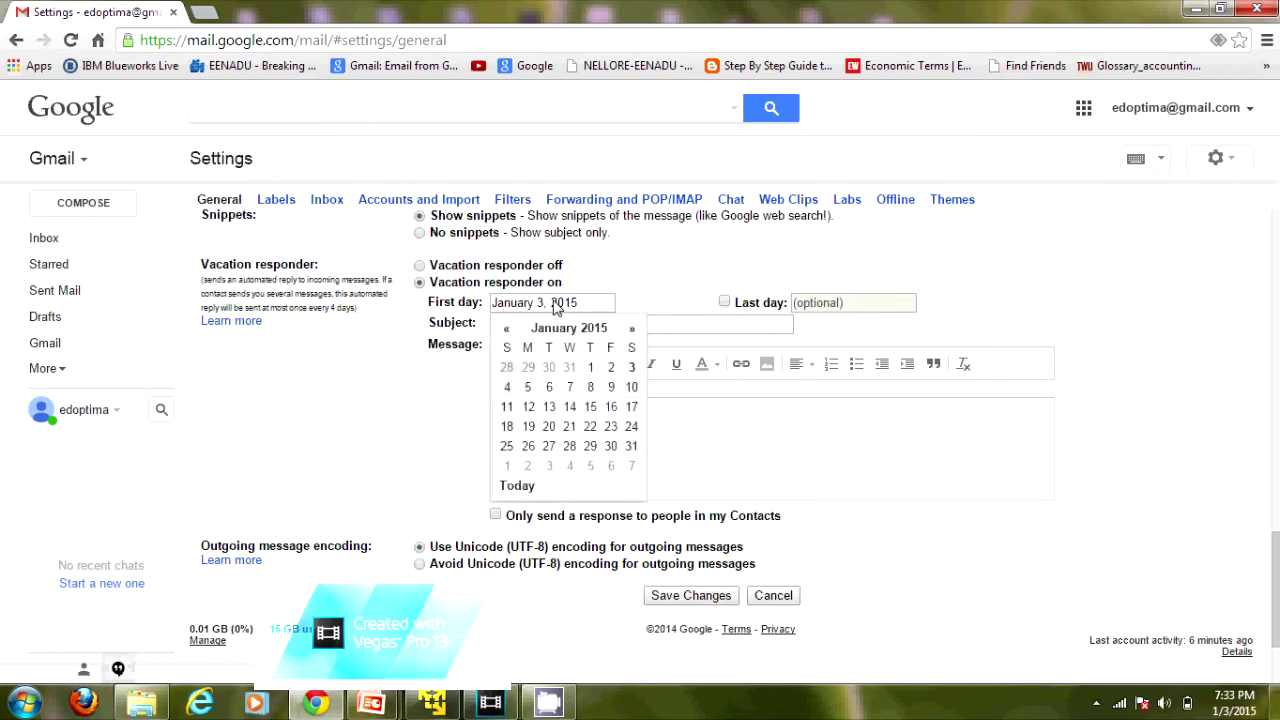
{"action": "left_click", "coordinate": [509, 388]}
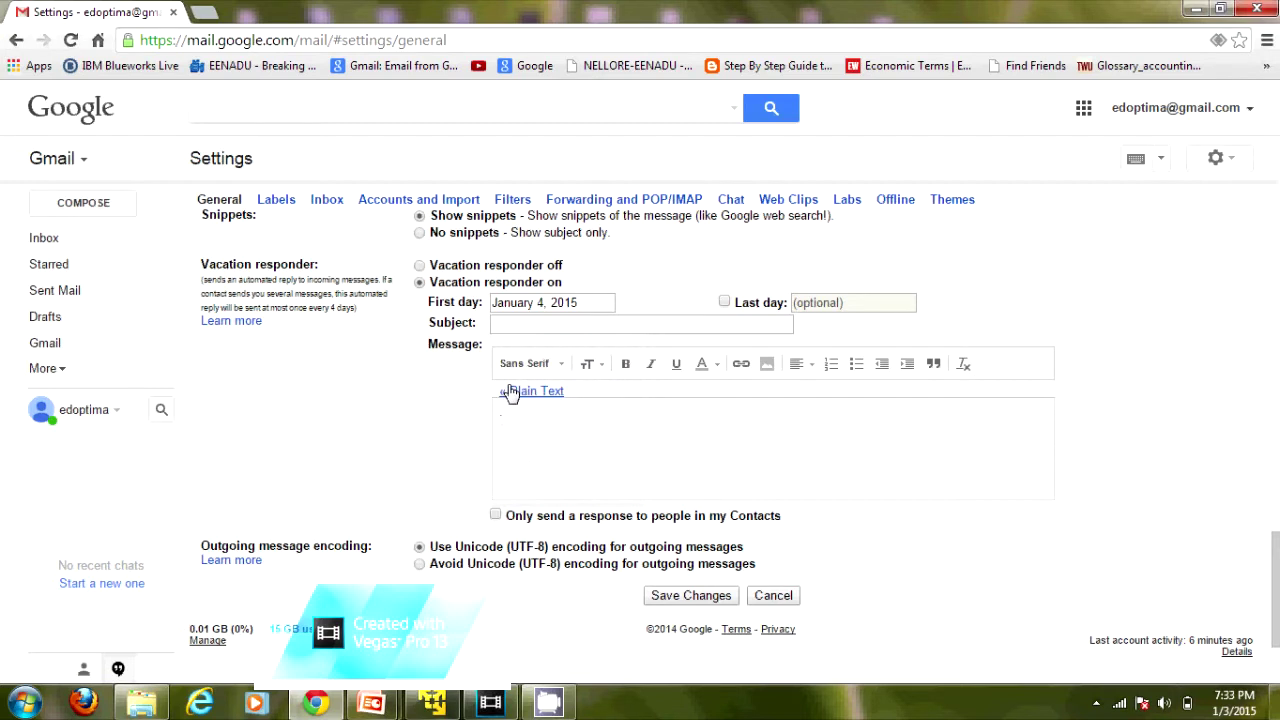
{"action": "left_click", "coordinate": [588, 306]}
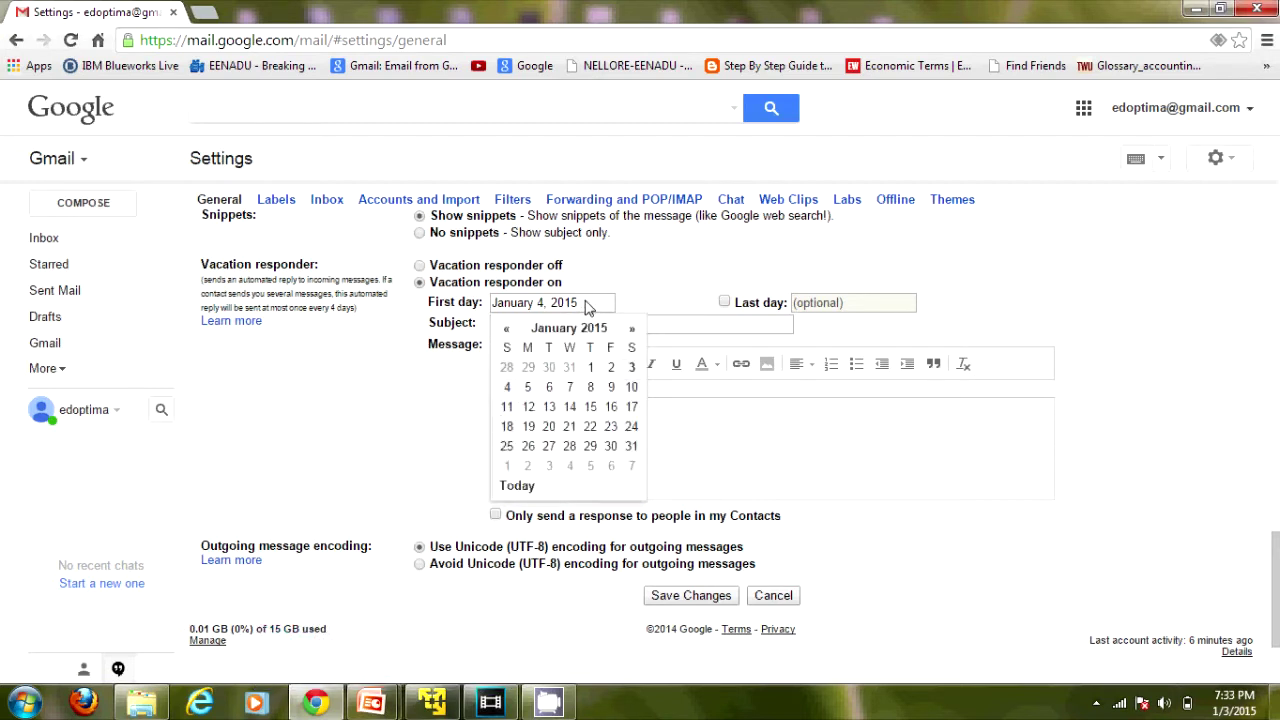
{"action": "left_click", "coordinate": [632, 370]}
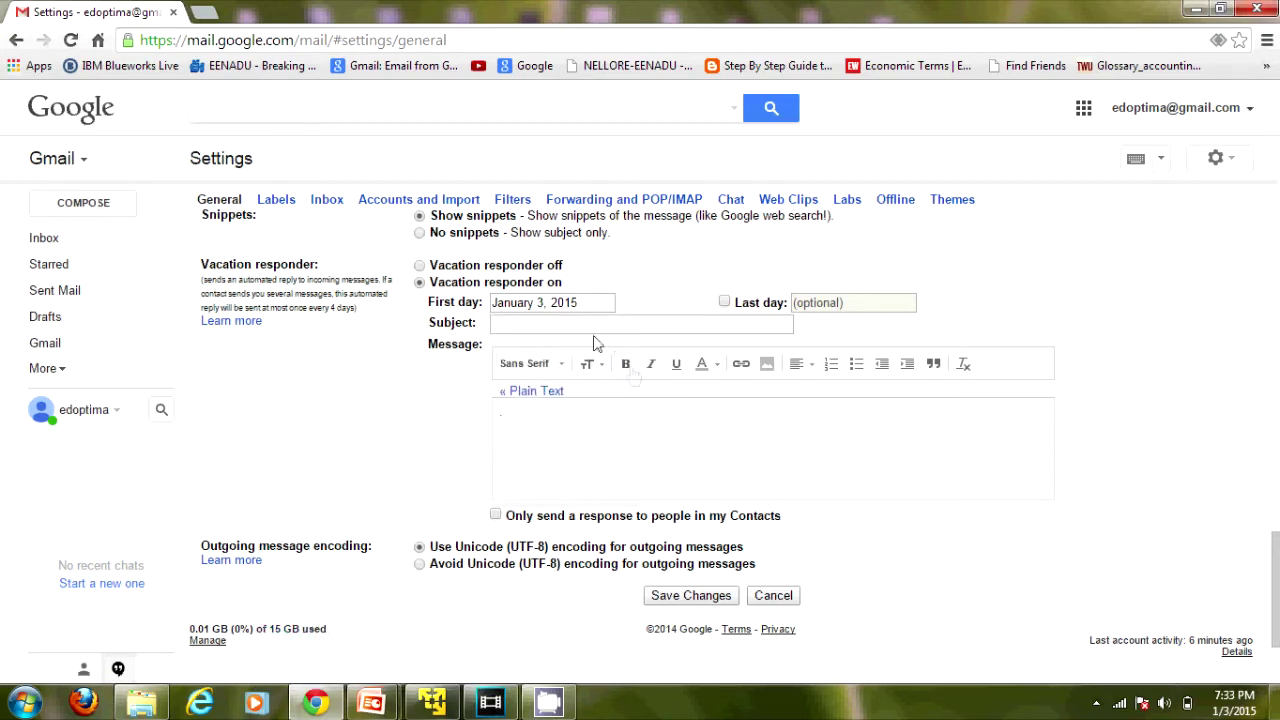
{"action": "left_click", "coordinate": [725, 303]}
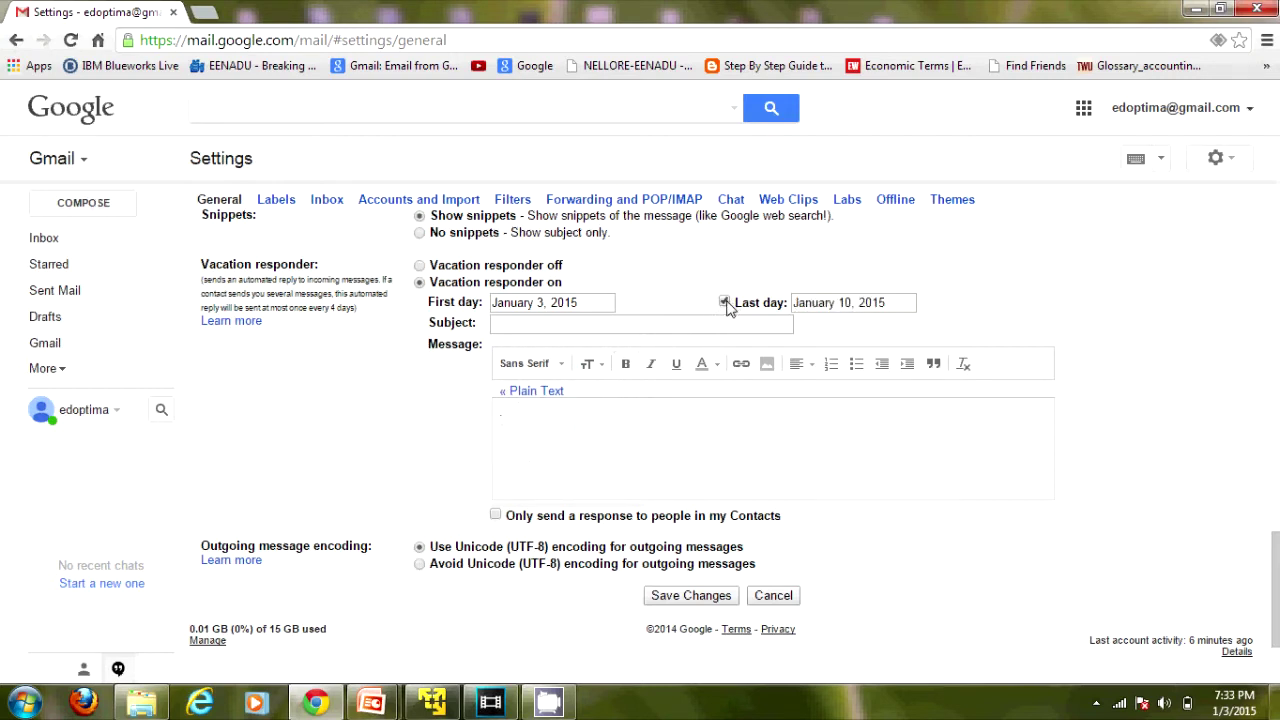
{"action": "left_click", "coordinate": [725, 303]}
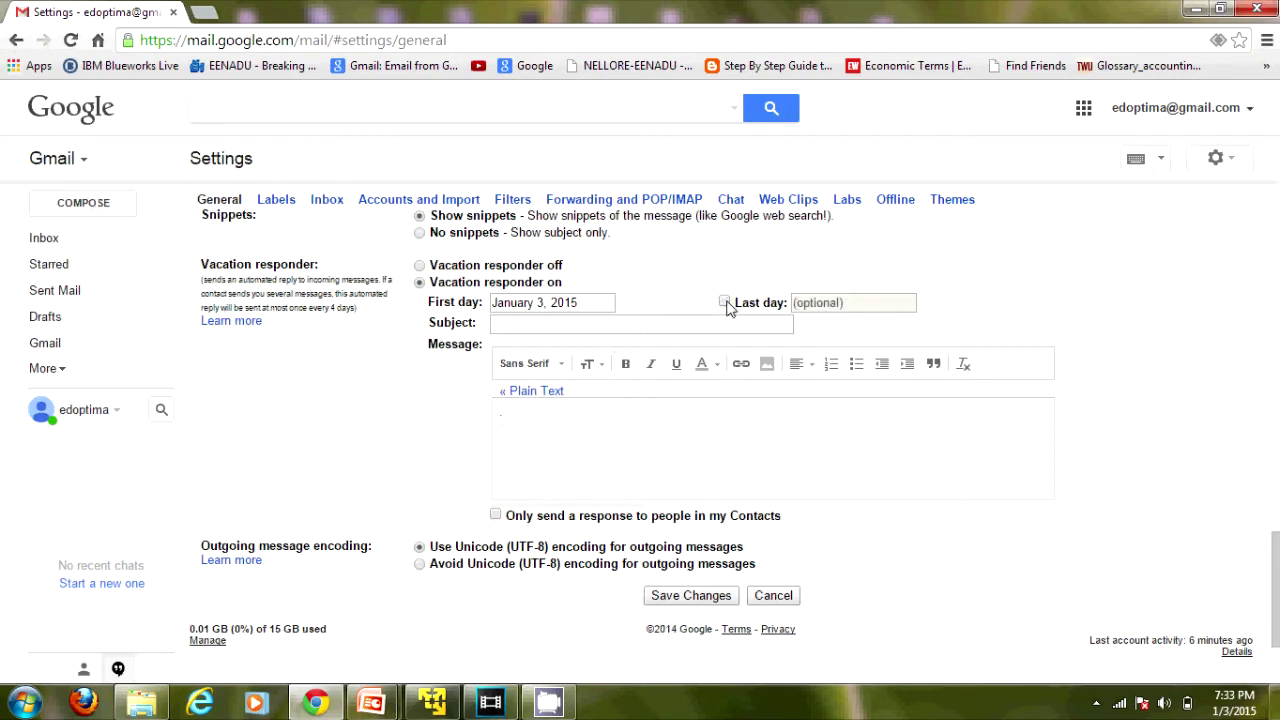
Enter subject 'I will be on vacation from 03/01 to 10/01' and paste the out-of-office message.
{"action": "left_click", "coordinate": [670, 325]}
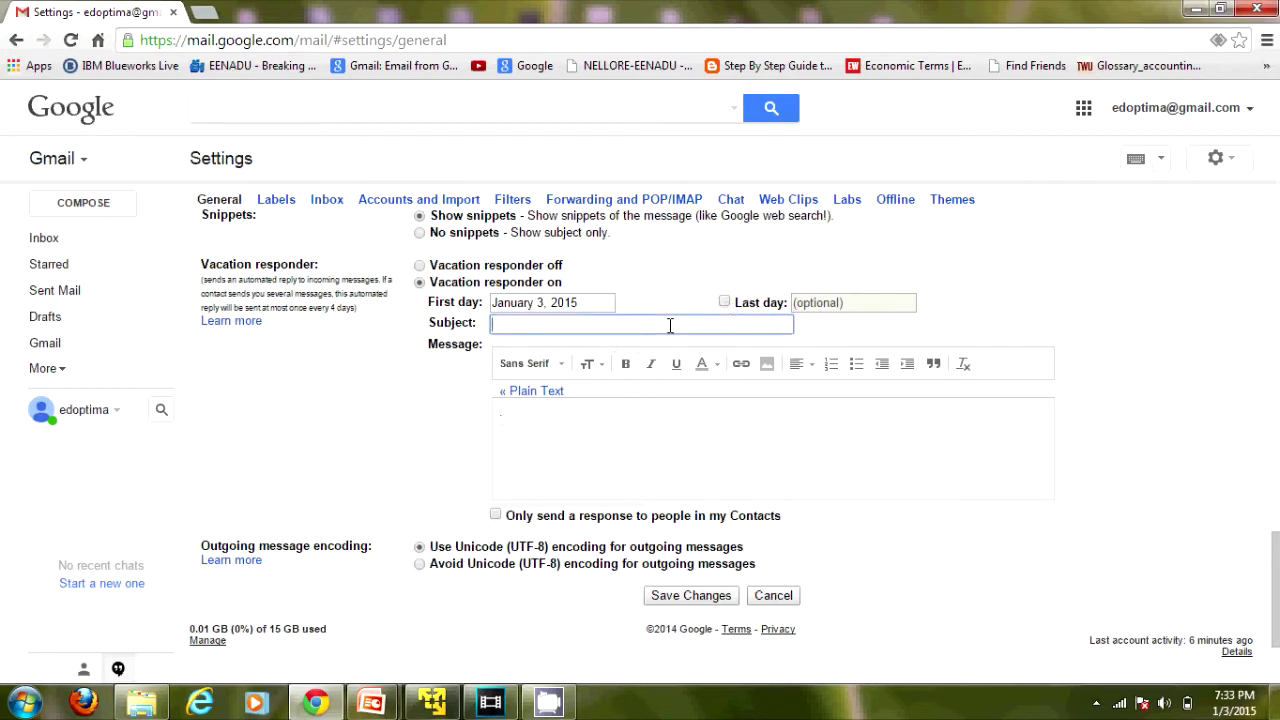
{"action": "type", "text": "I "}
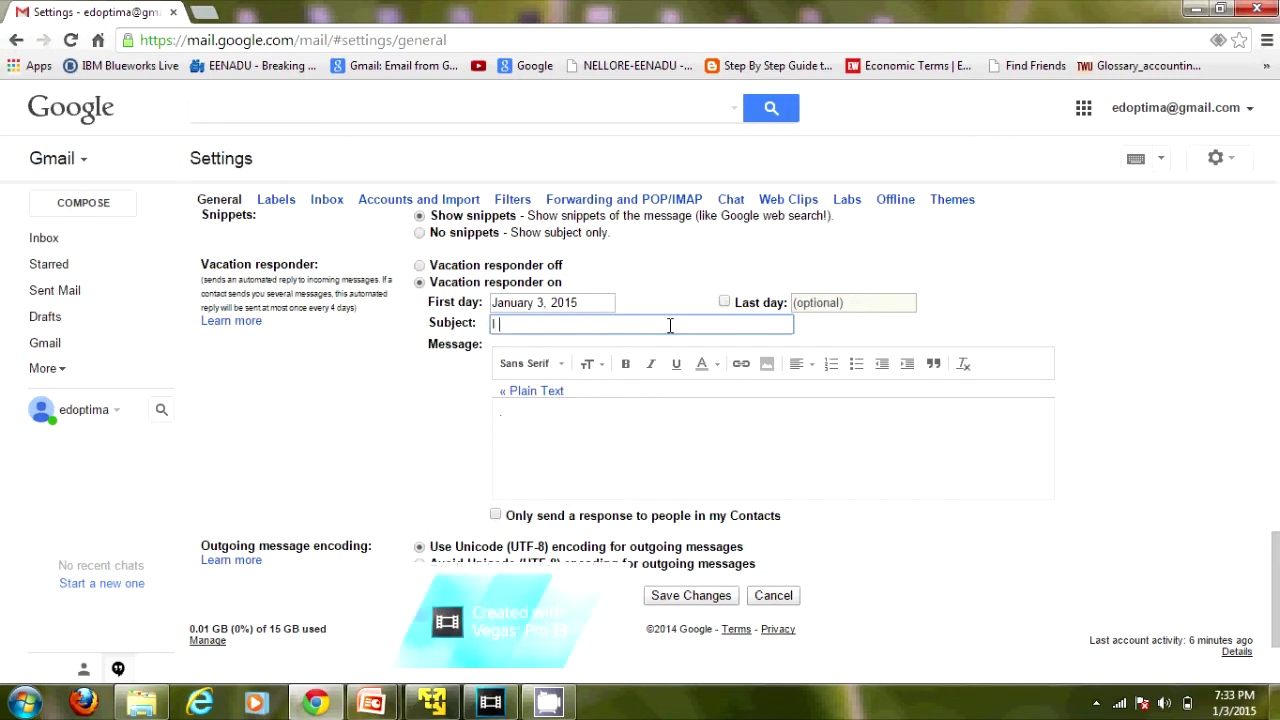
{"action": "type", "text": "will be on vati"}
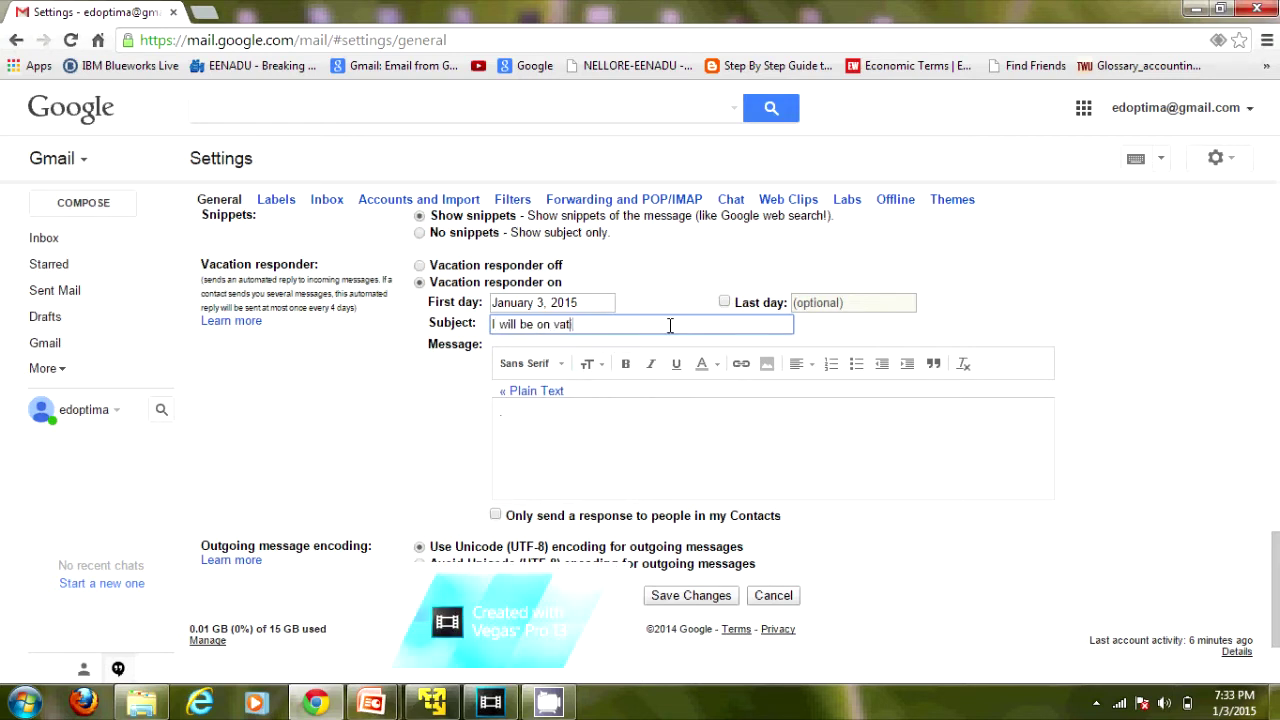
{"action": "key", "text": "BackSpace"}
{"action": "type", "text": "cation from 03/01 to 10/01"}
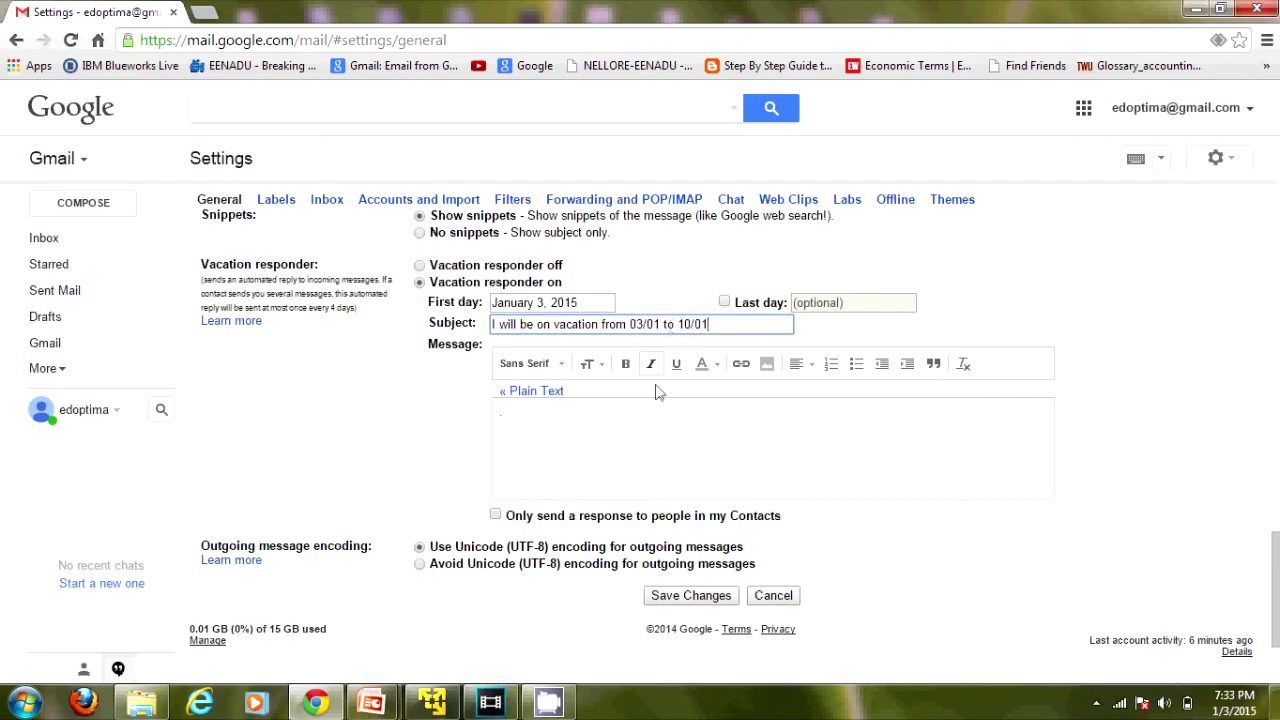
{"action": "left_click", "coordinate": [592, 428]}
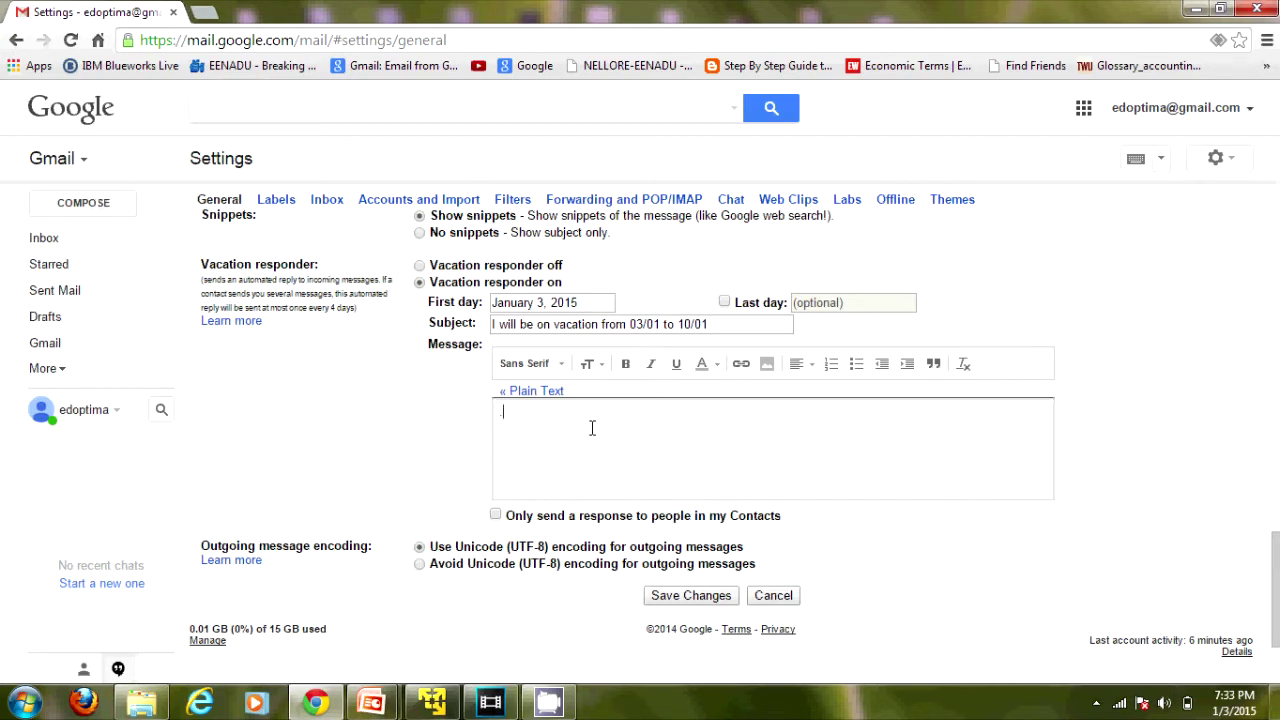
{"action": "type", "text": "Hi,  I will be out of office from 03/01 to 10/01. Please contact <Your Manager> in case of any issues. Please contact me @ <My mobile number> in case of any Urgency.  Thanks"}
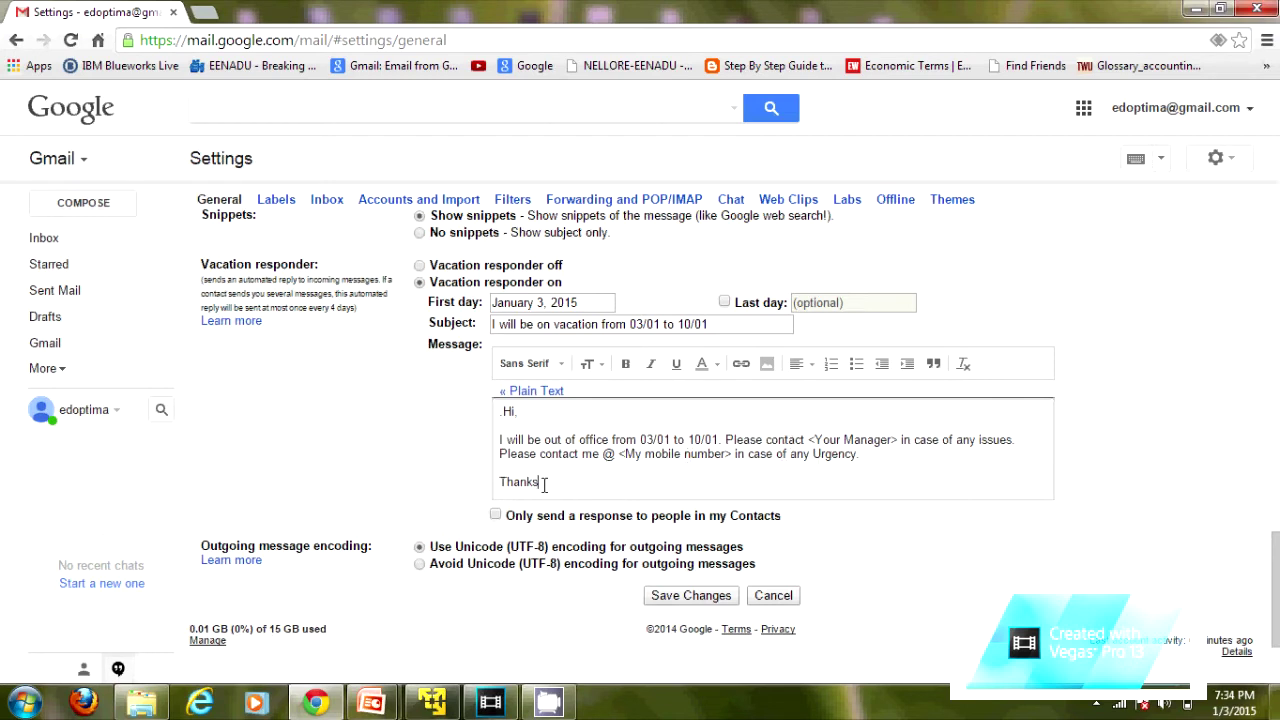
Leave auto-replies going to everyone, not only contacts, and save the vacation settings.
{"action": "left_click", "coordinate": [495, 516]}
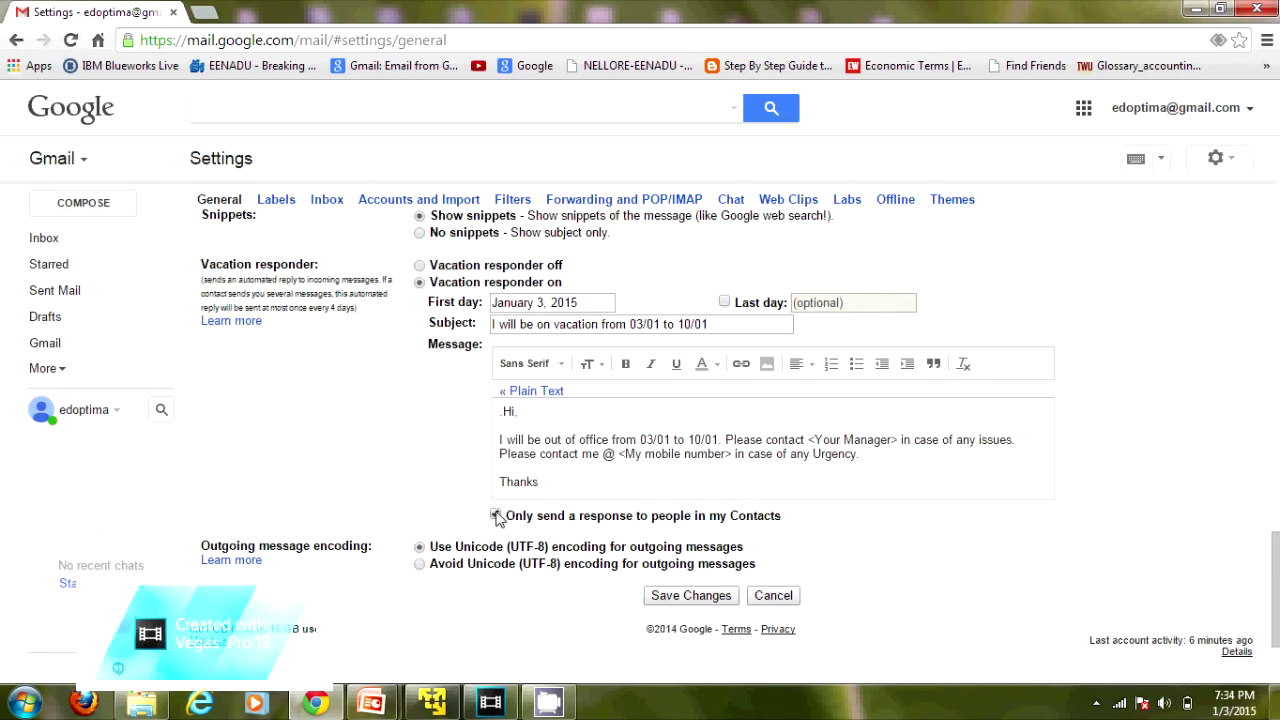
{"action": "left_click", "coordinate": [496, 515]}
{"action": "left_click", "coordinate": [691, 596]}
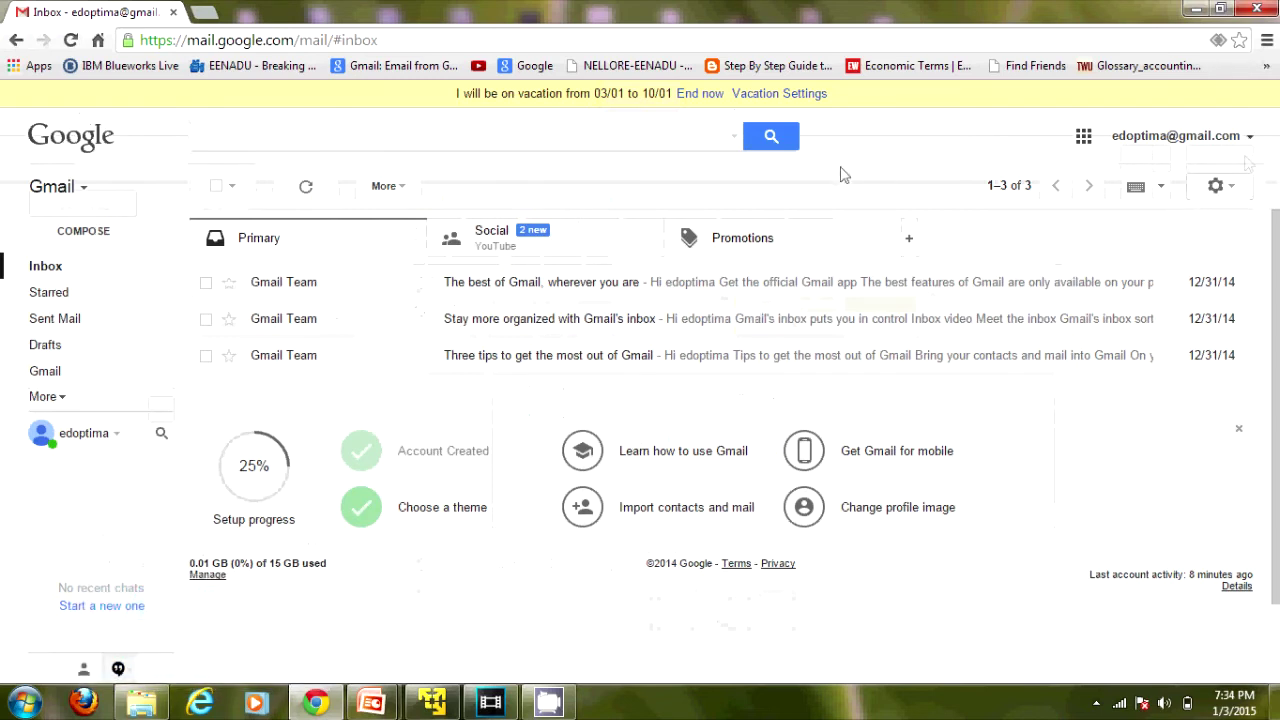
Send a test message with subject 'Hi...' to your own address and refresh the inbox.
{"action": "left_click", "coordinate": [101, 233]}
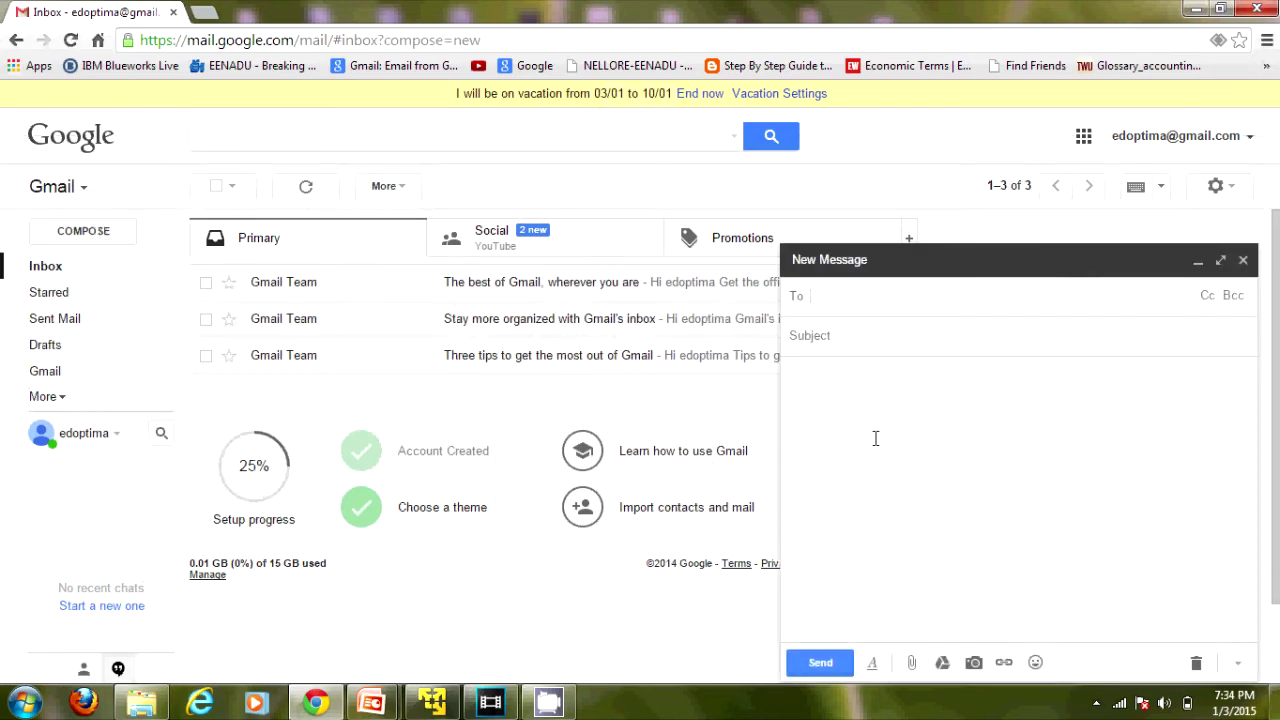
{"action": "type", "text": "ed"}
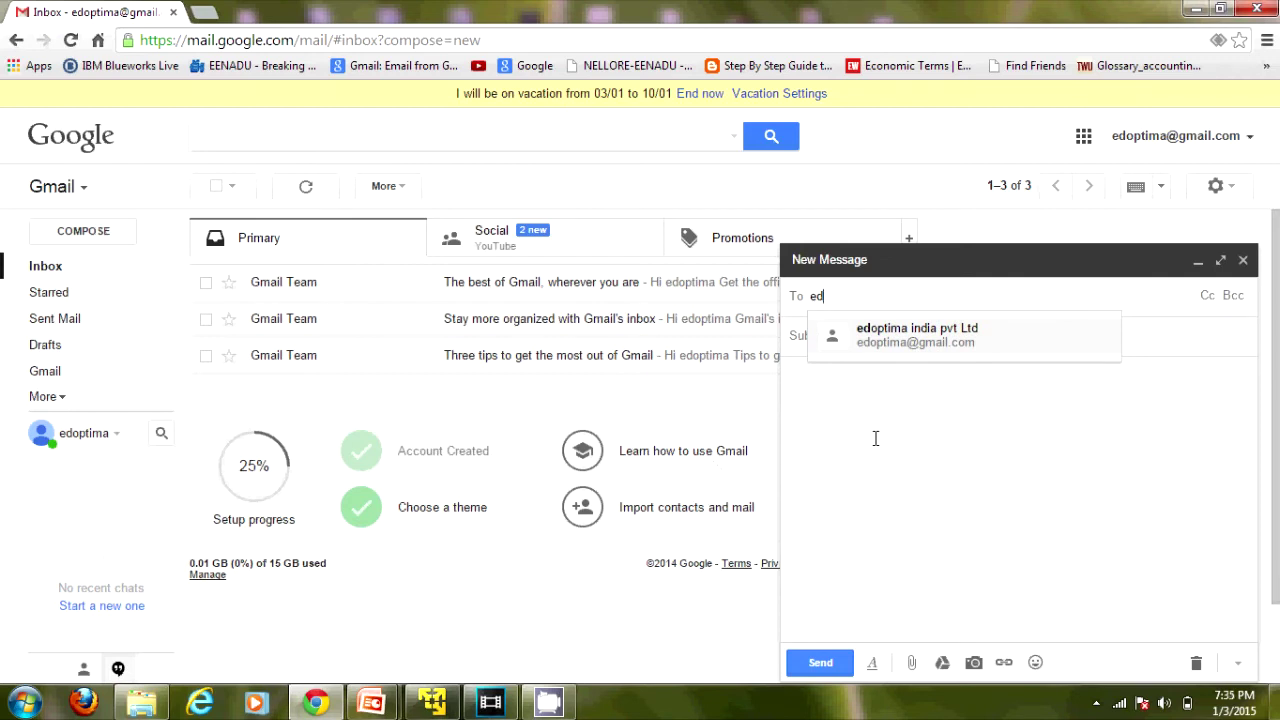
{"action": "key", "text": "Return"}
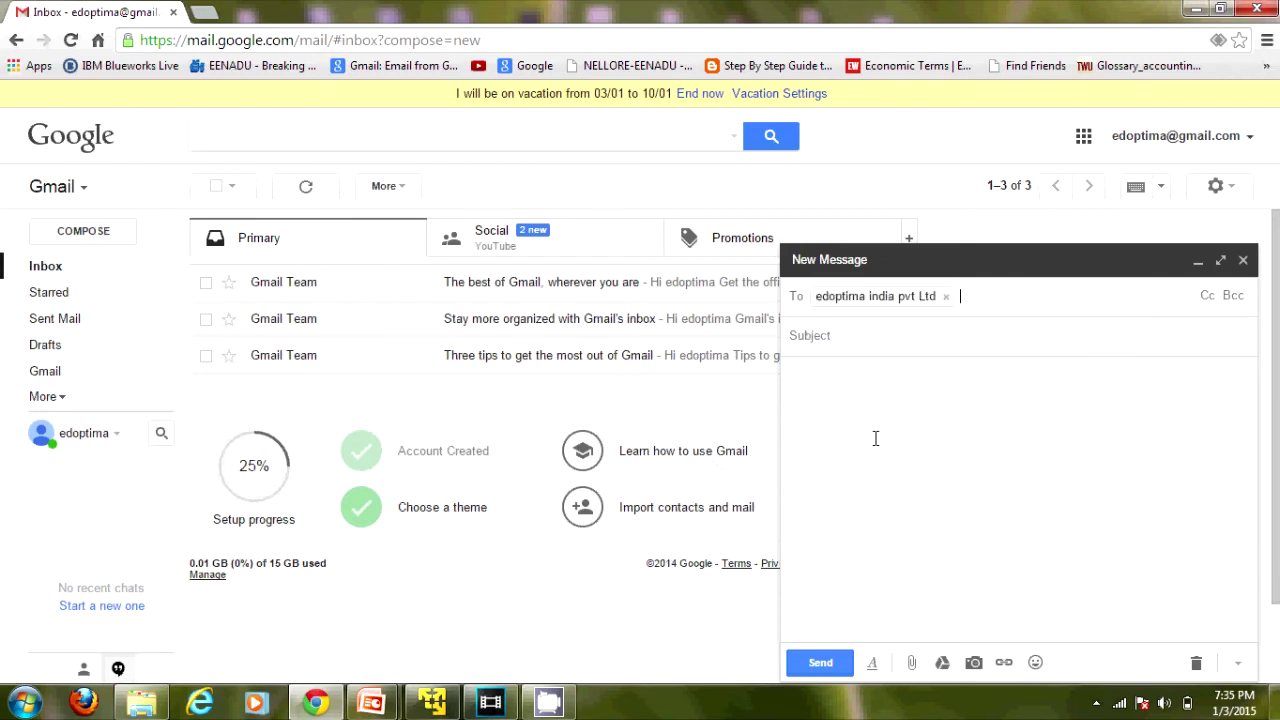
{"action": "left_click", "coordinate": [842, 340]}
{"action": "type", "text": "Hi"}
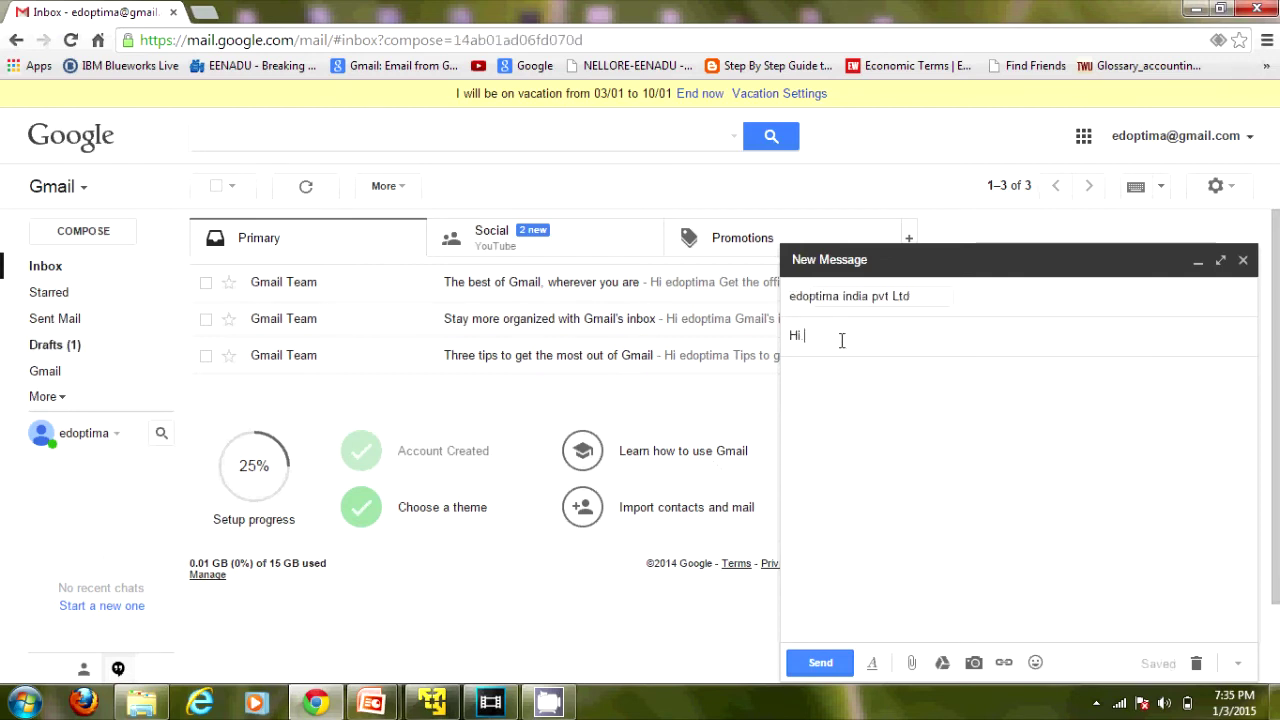
{"action": "type", "text": "..."}
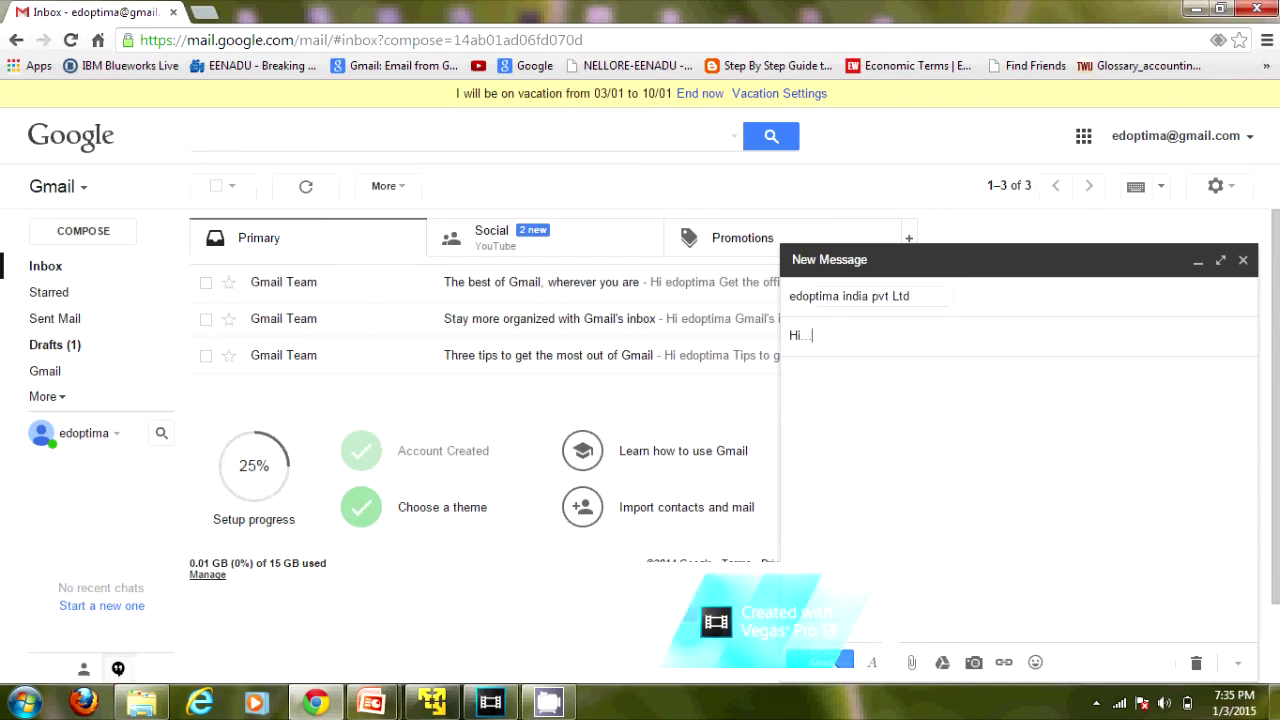
{"action": "left_click", "coordinate": [825, 660]}
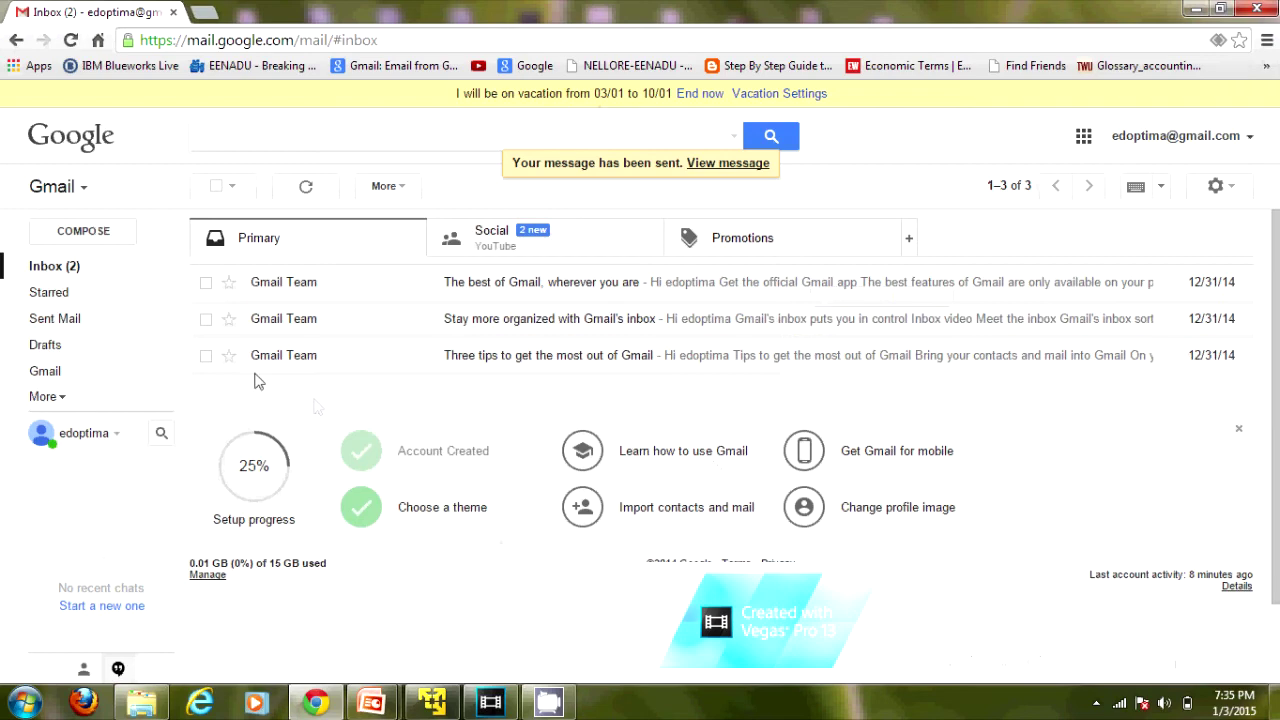
{"action": "left_click", "coordinate": [68, 273]}
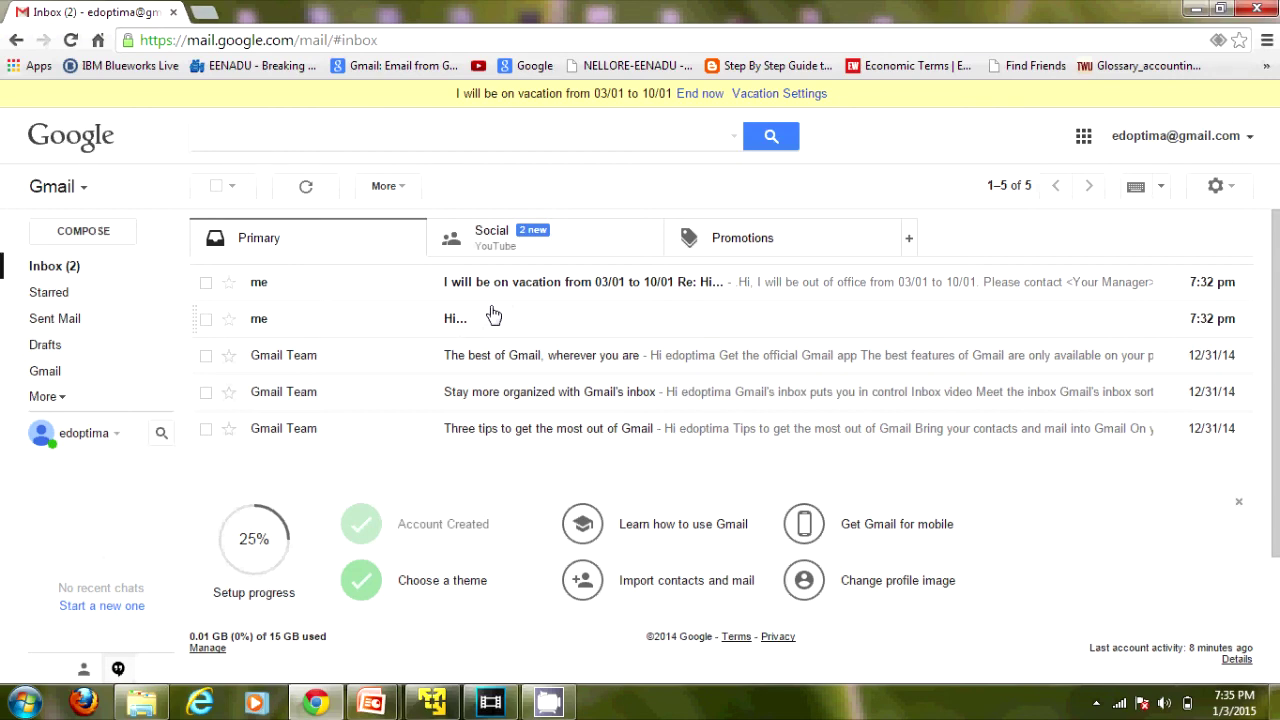
Open the 'I will be on vacation from 03/01 to 10/01' auto-reply to read it.
{"action": "left_click", "coordinate": [549, 287]}
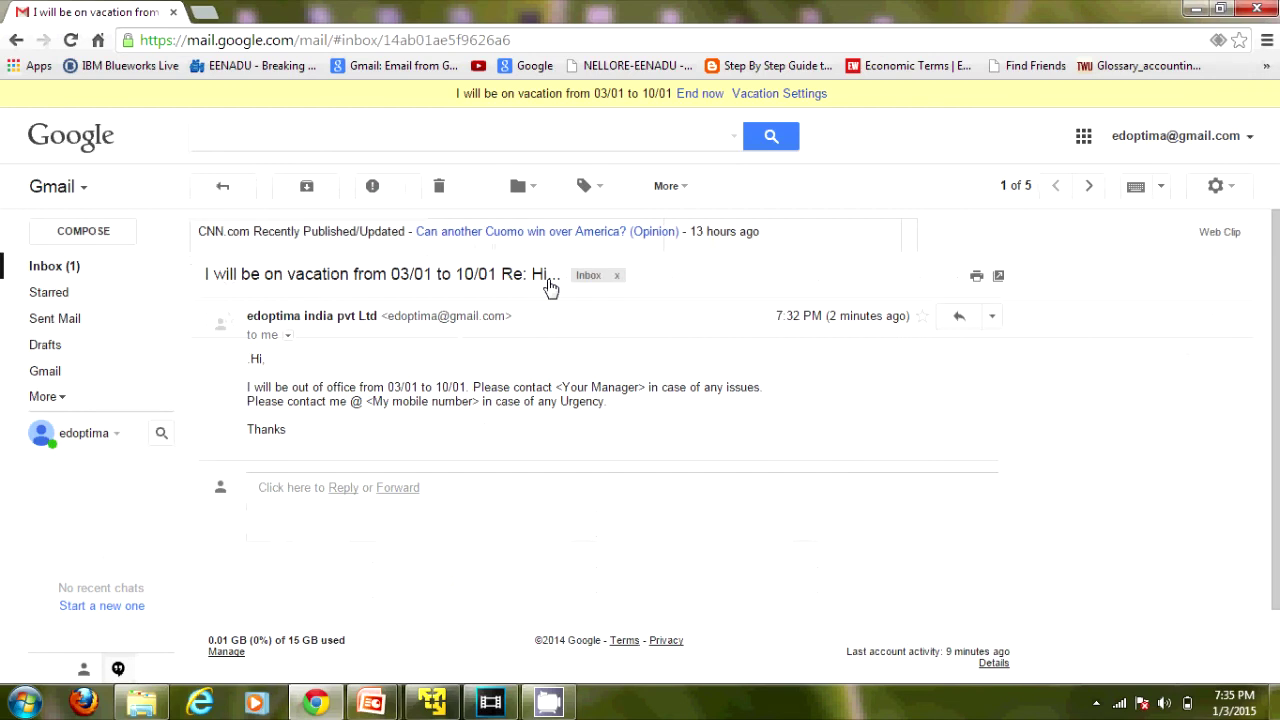